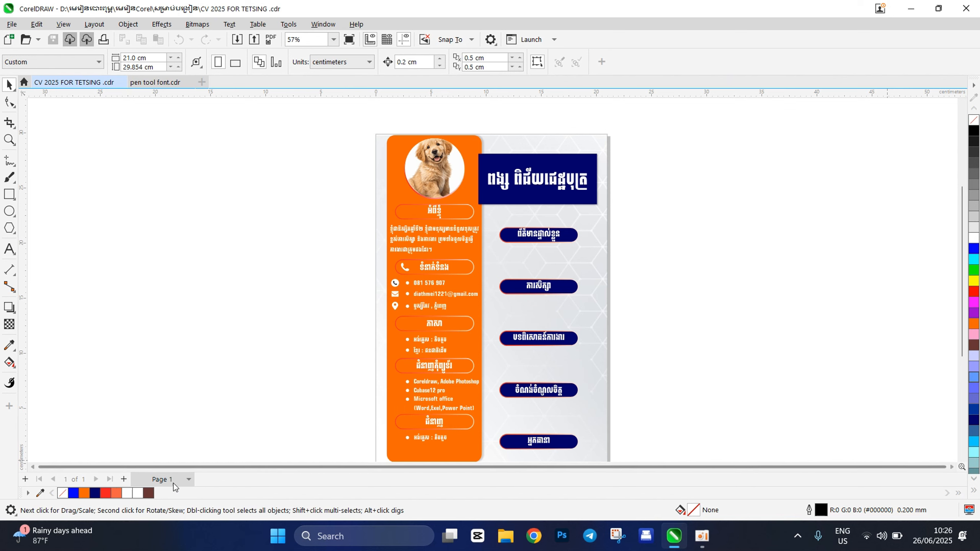
- Add three blank pages after the CV page and return to Page 1
scroll(313, 394, down, 1)
scroll(179, 448, up, 2)
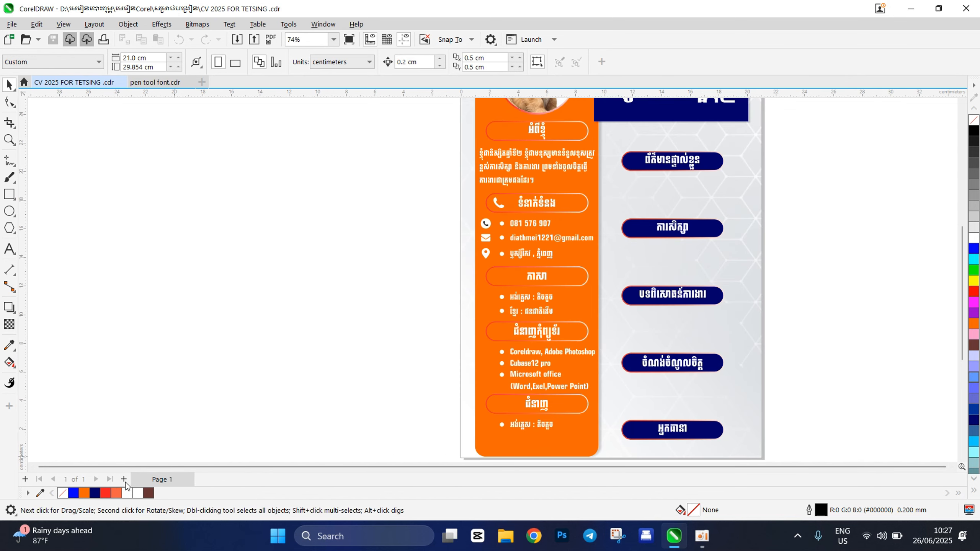
click(126, 483)
click(125, 482)
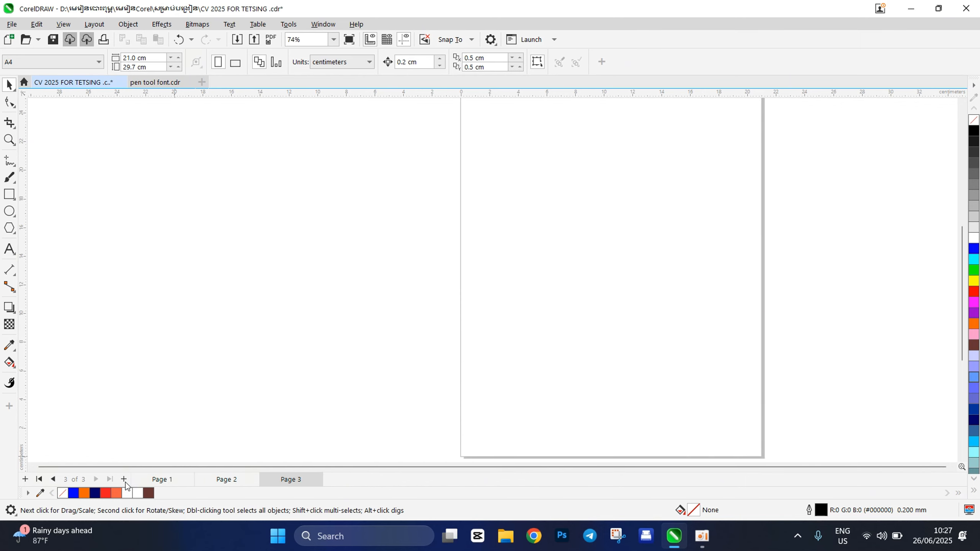
click(162, 478)
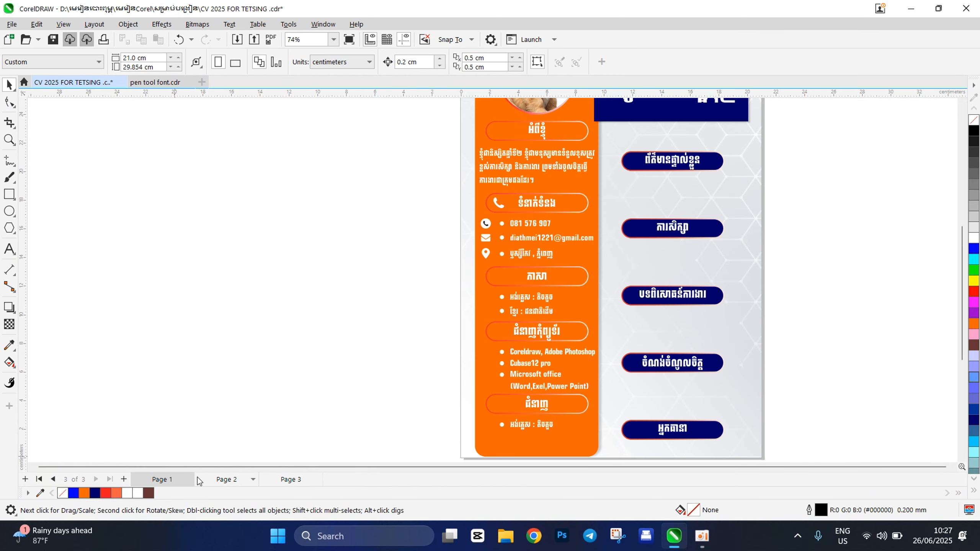
click(124, 480)
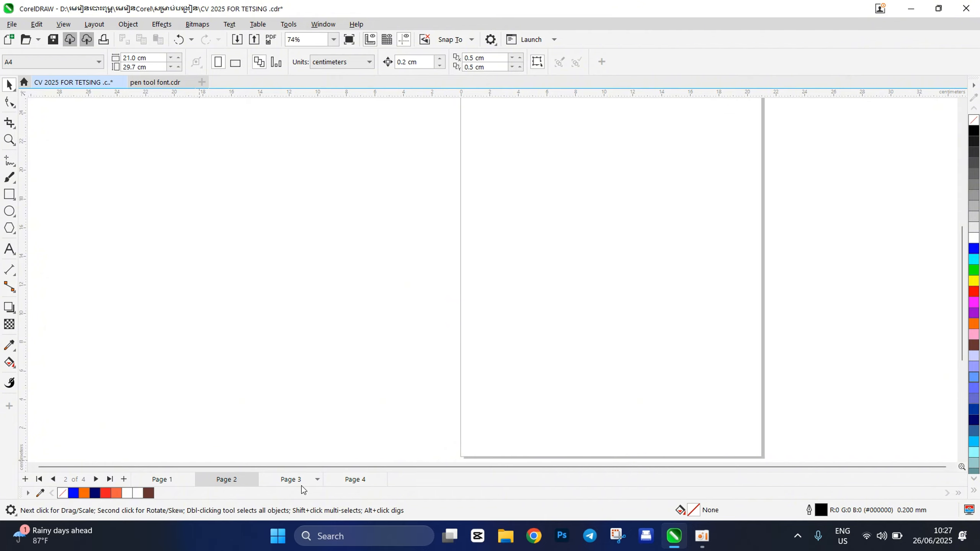
click(172, 484)
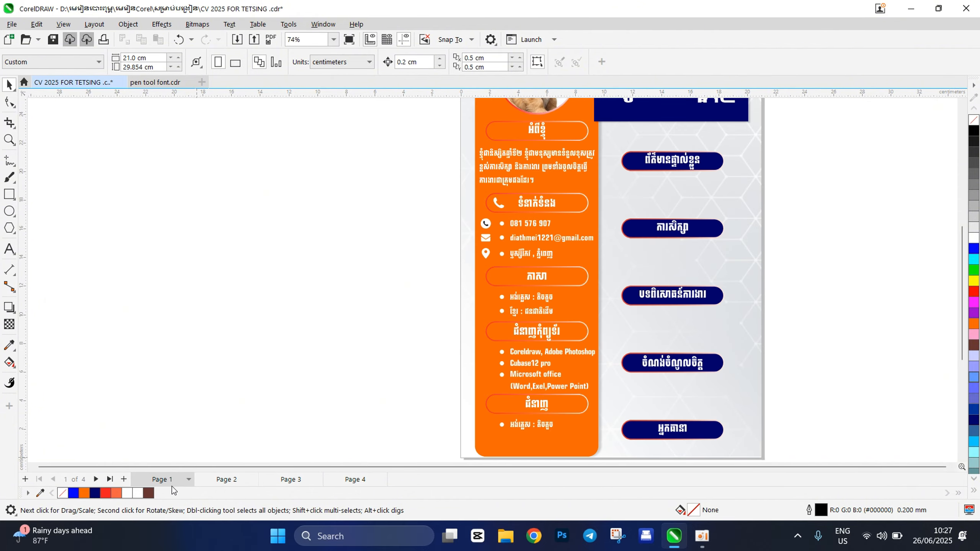
- Delete two of the added blank pages, first Page 2 and then Page 3
scroll(216, 416, down, 2)
scroll(204, 430, up, 2)
scroll(216, 423, down, 1)
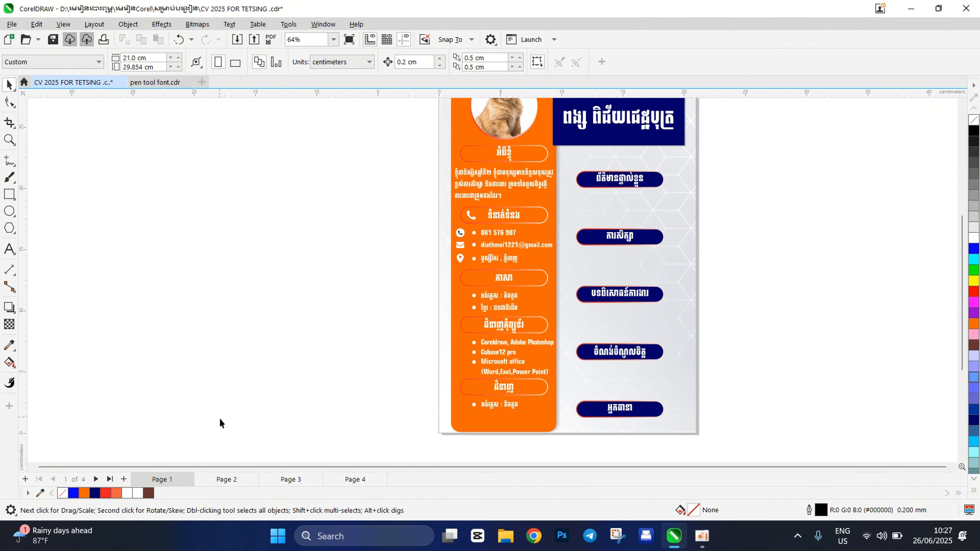
right_click(245, 480)
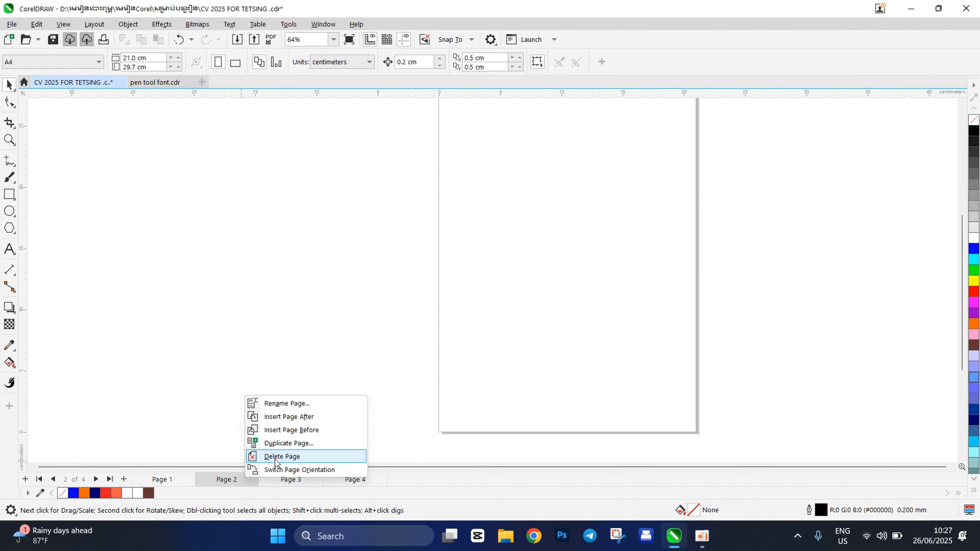
click(274, 456)
right_click(276, 476)
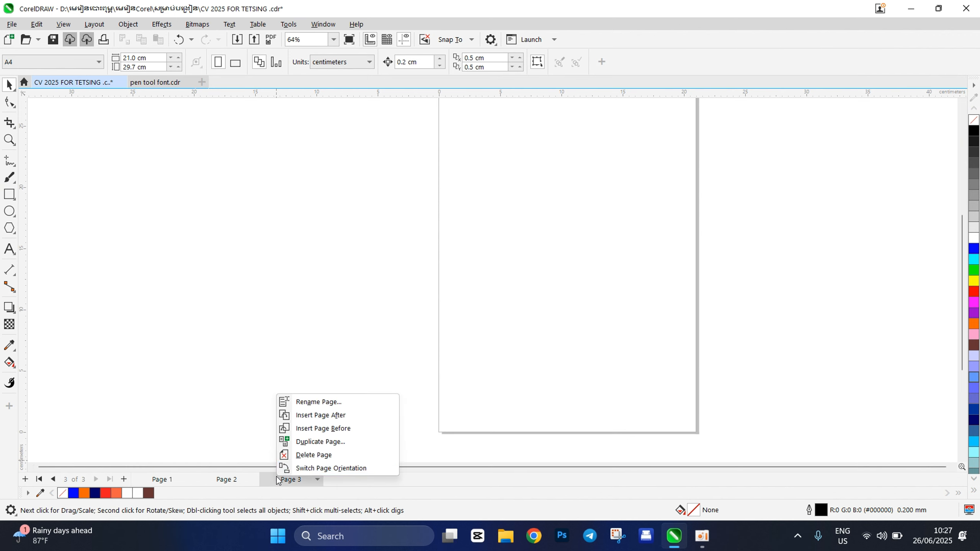
click(291, 458)
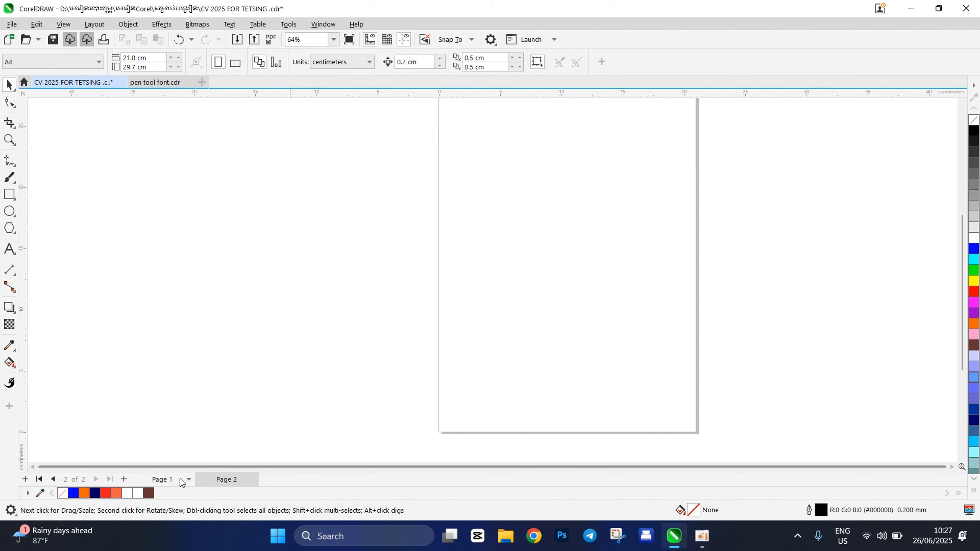
- Rename Page 1 as 01
click(164, 479)
right_click(163, 479)
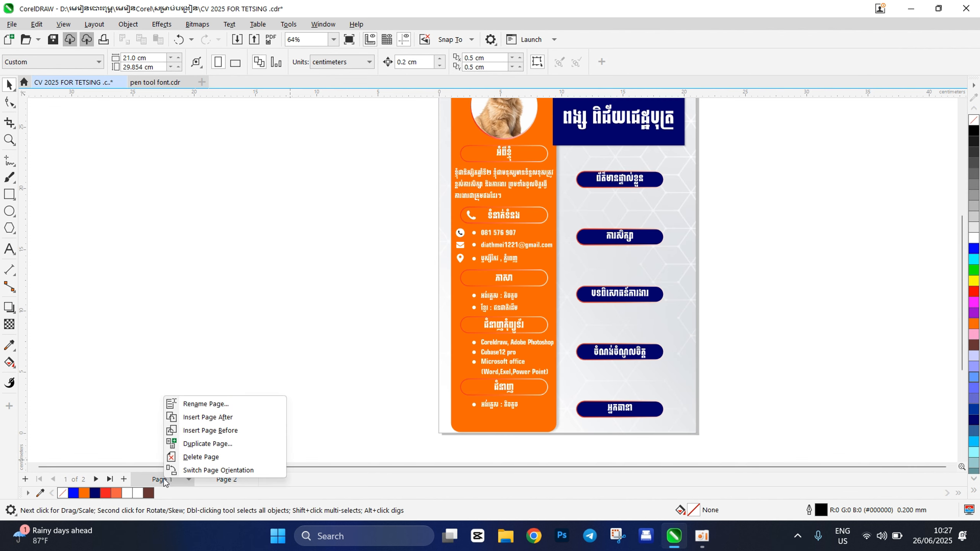
click(194, 405)
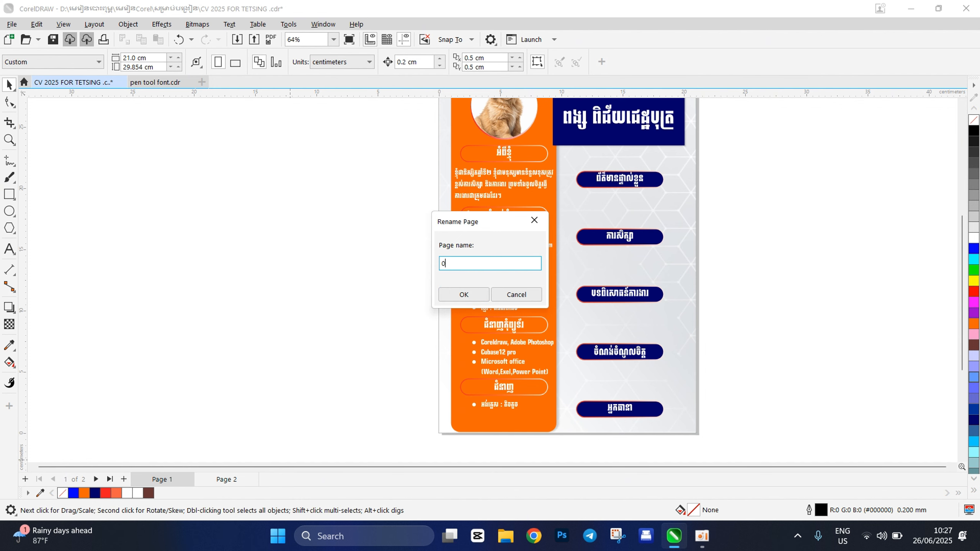
text(01)
key(Return)
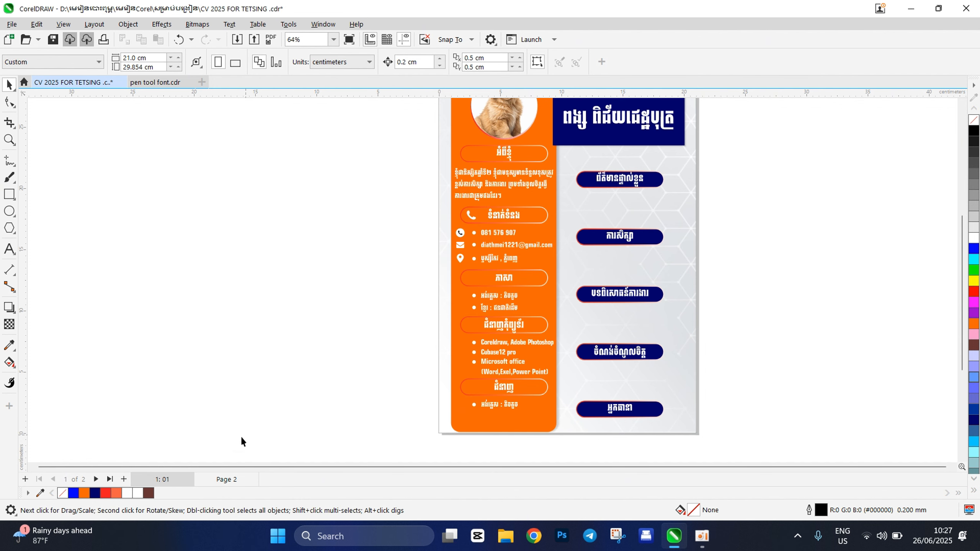
- Look through the related tools grouped under Shape, Crop, Zoom, Freehand and the brush tool without choosing any of them
scroll(468, 441, down, 1)
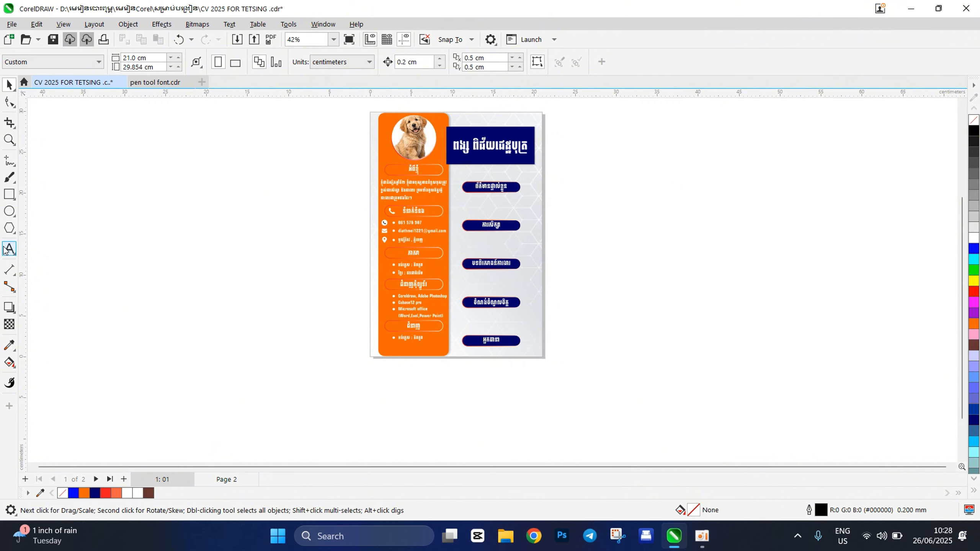
click(15, 110)
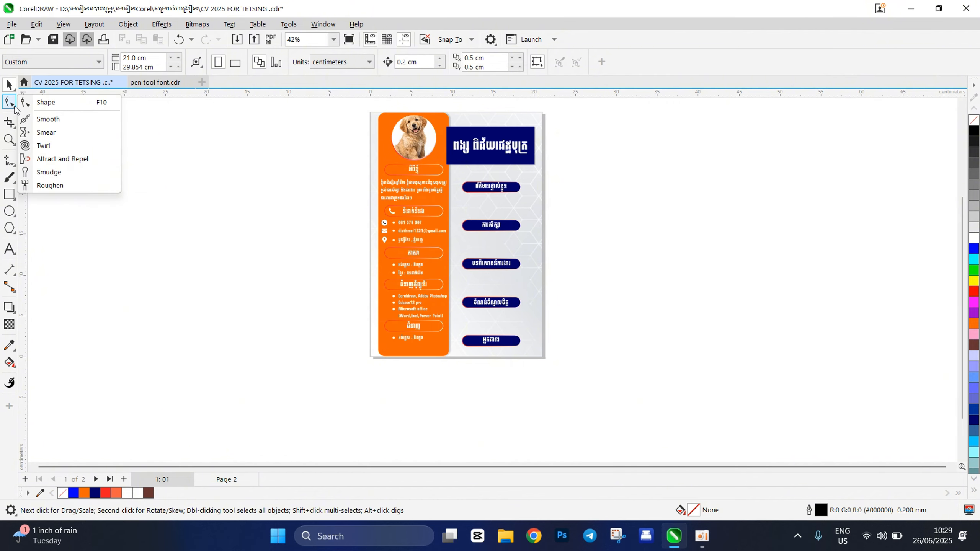
click(15, 91)
click(15, 91)
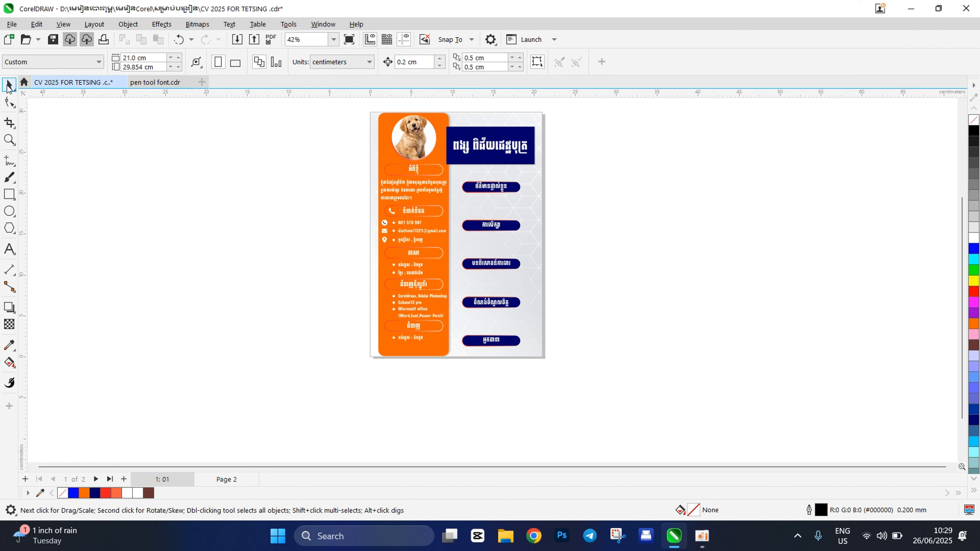
click(15, 111)
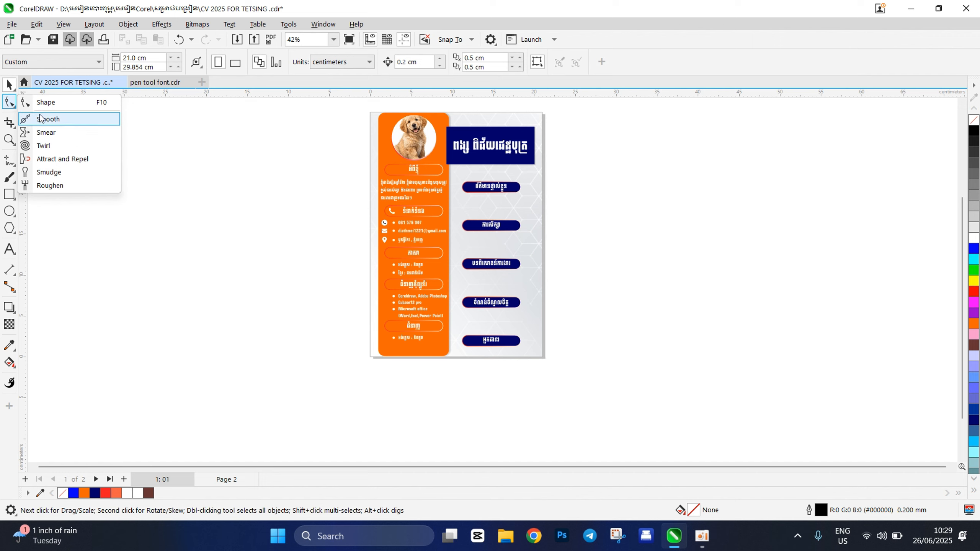
click(15, 126)
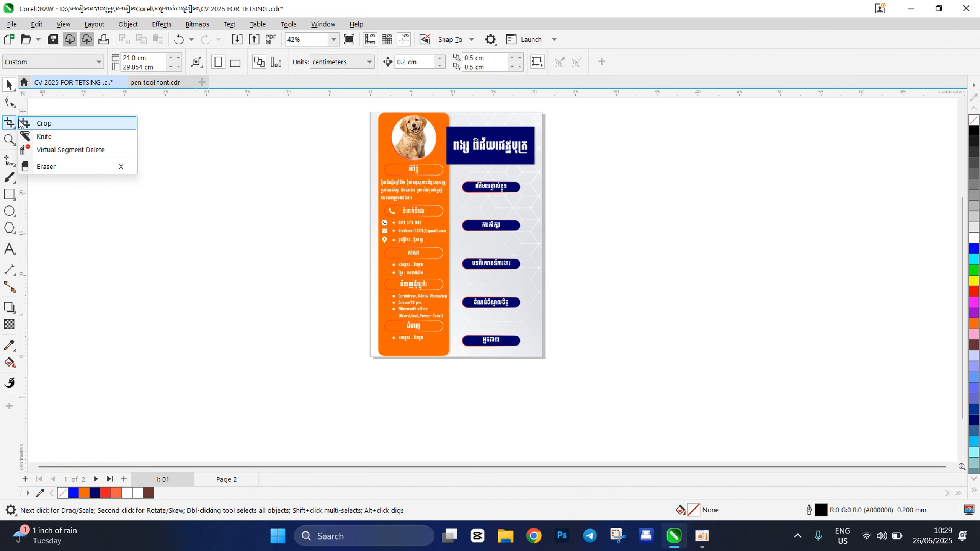
click(14, 140)
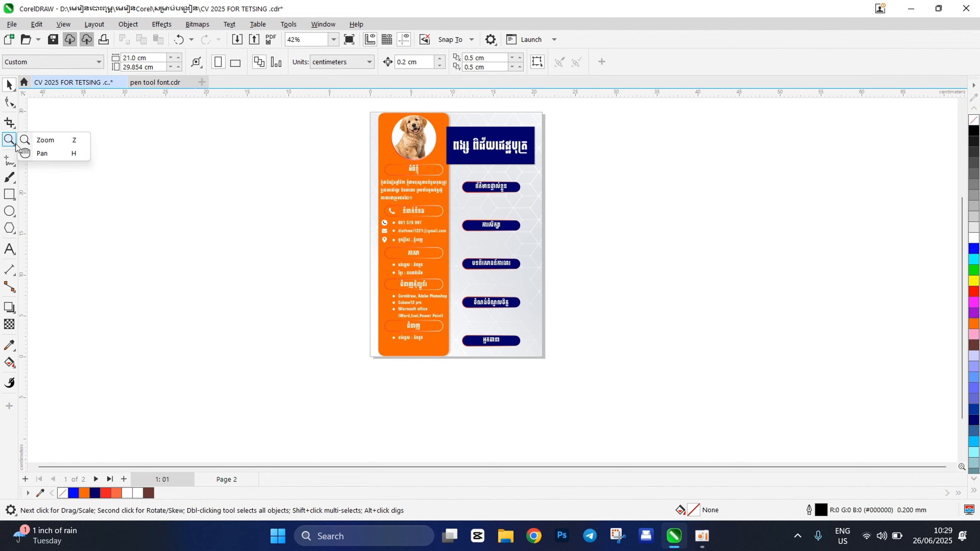
click(16, 164)
click(43, 158)
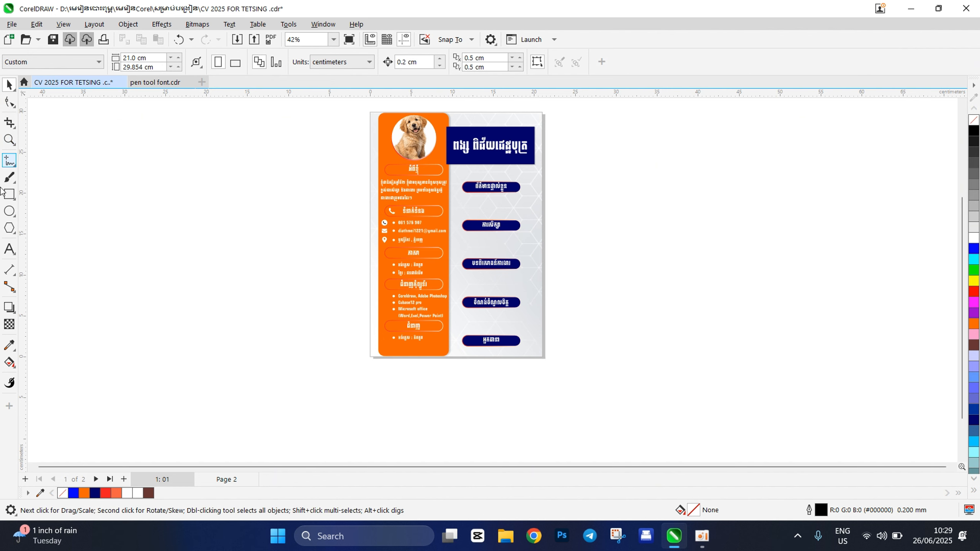
click(9, 195)
click(14, 164)
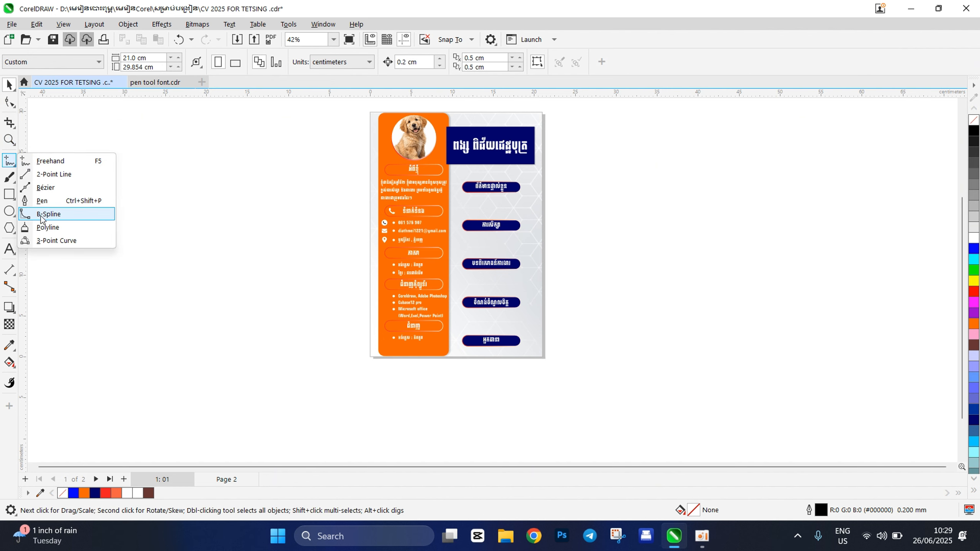
click(15, 232)
click(14, 181)
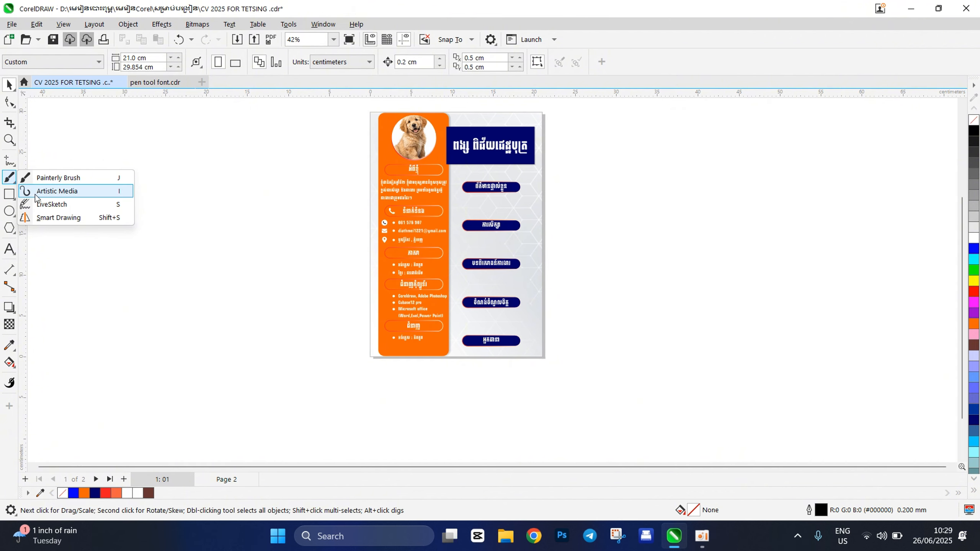
click(13, 87)
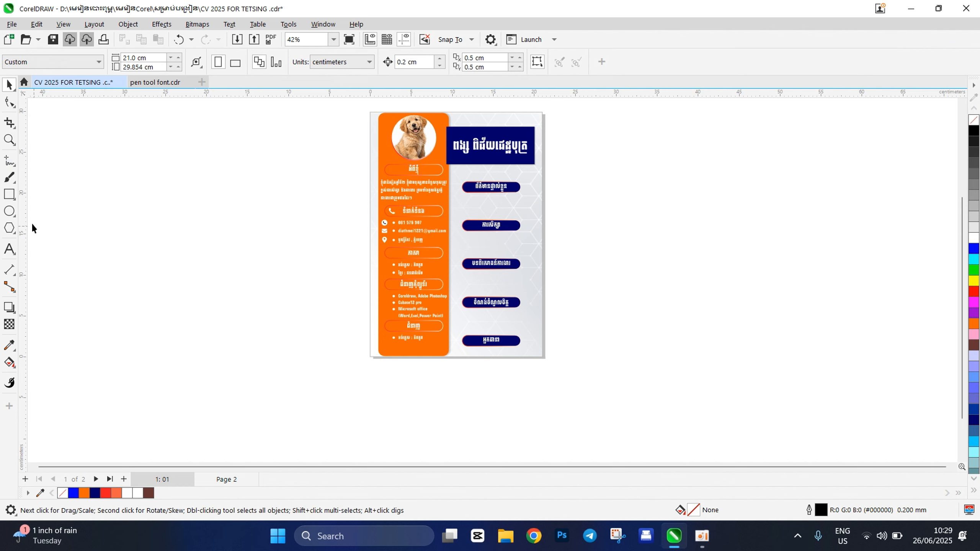
- Draw a long horizontal hairline rectangle about 28.8 cm wide and 2.8 cm high in the empty area beside the CV page
key(F6)
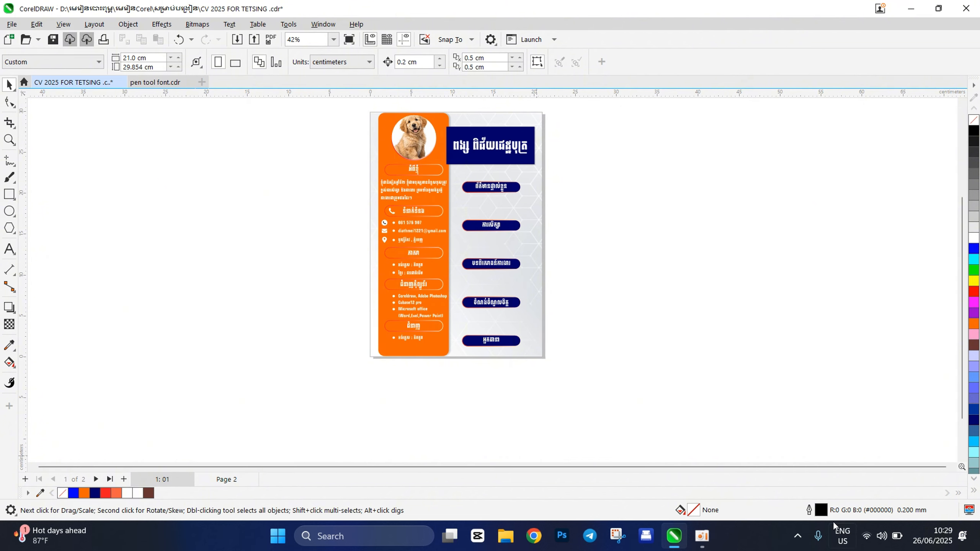
right_click(973, 121)
click(506, 338)
click(9, 194)
mouse_move(110, 230)
mouse_down()
mouse_move(354, 261)
mouse_move(346, 254)
mouse_up()
key(space)
- Make a copy of the rectangle rotated 90 degrees about its centre so the two form a cross
click(213, 238)
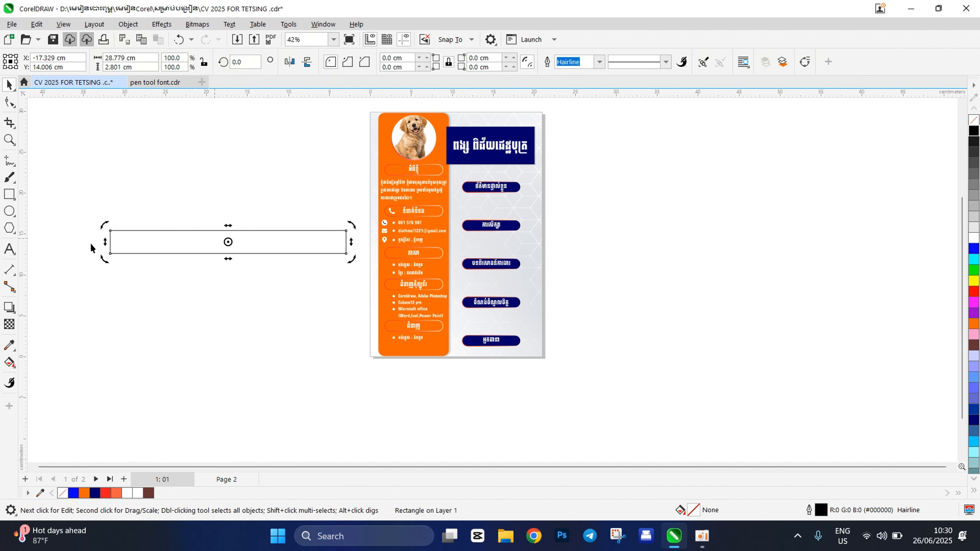
drag(106, 227, 242, 133)
scroll(202, 172, down, 1)
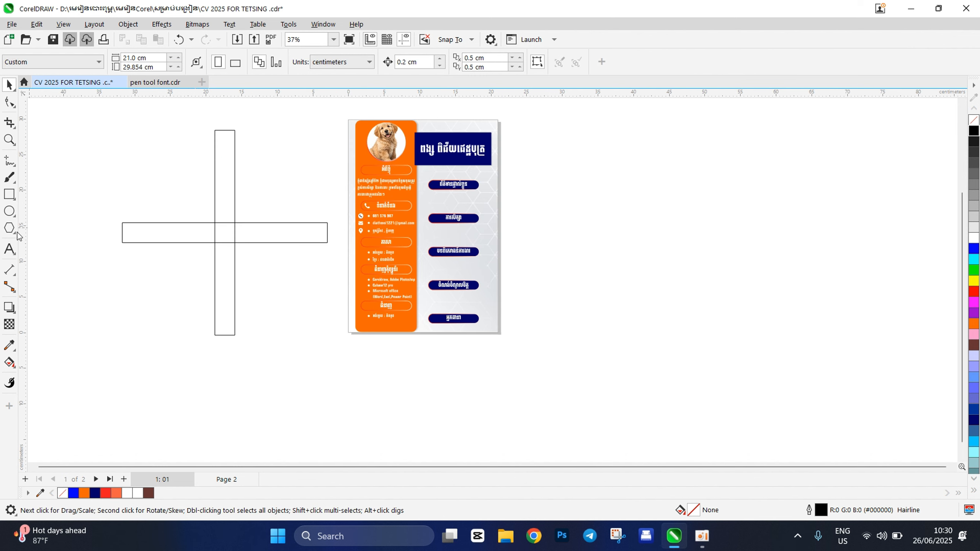
- Draw a circle about 4.8 cm in diameter centred on the crossing of the two rectangles
click(10, 212)
scroll(295, 230, up, 3)
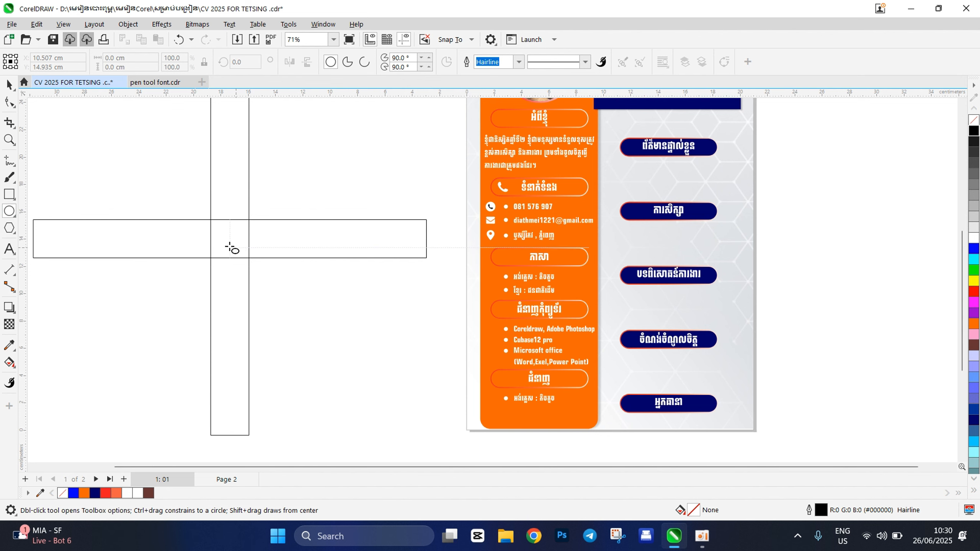
drag(230, 239, 257, 272)
scroll(258, 271, down, 4)
key(space)
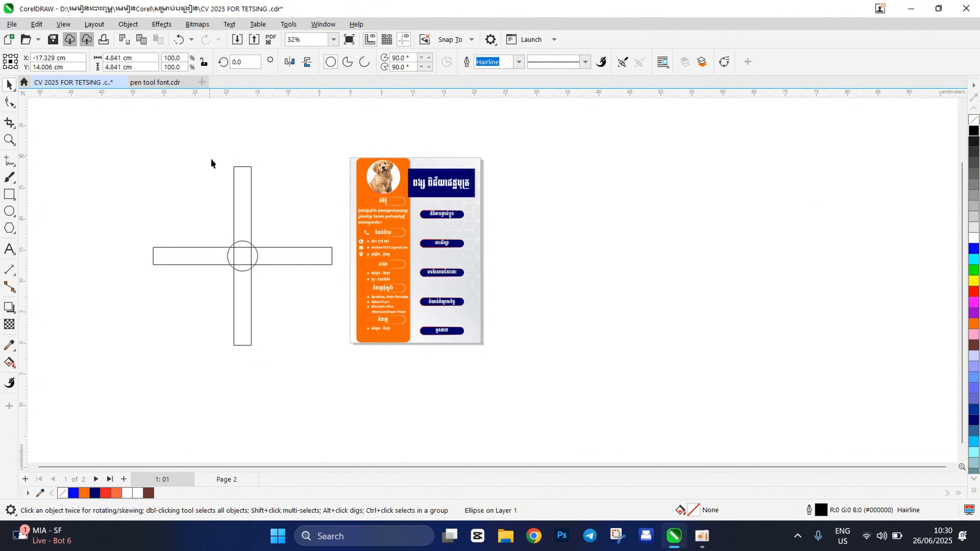
click(238, 182)
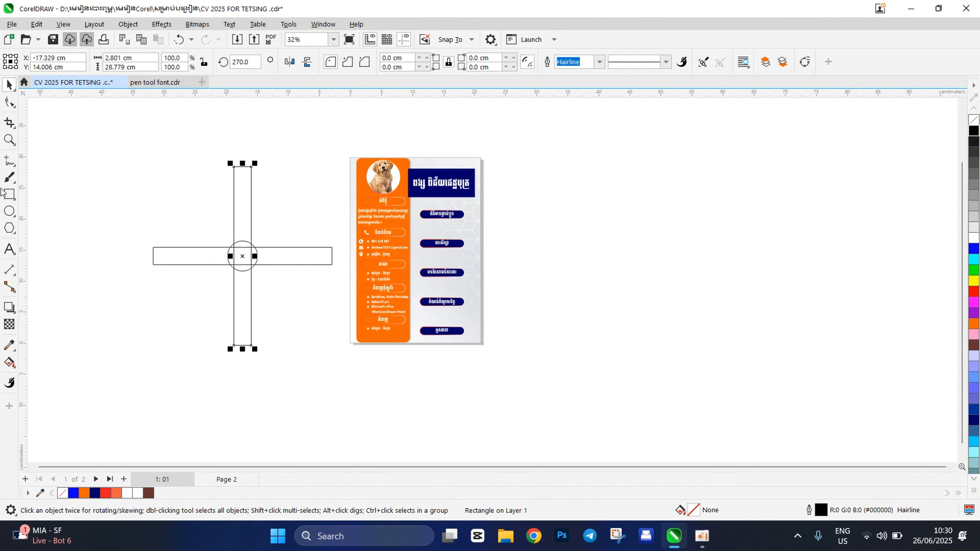
scroll(227, 201, up, 1)
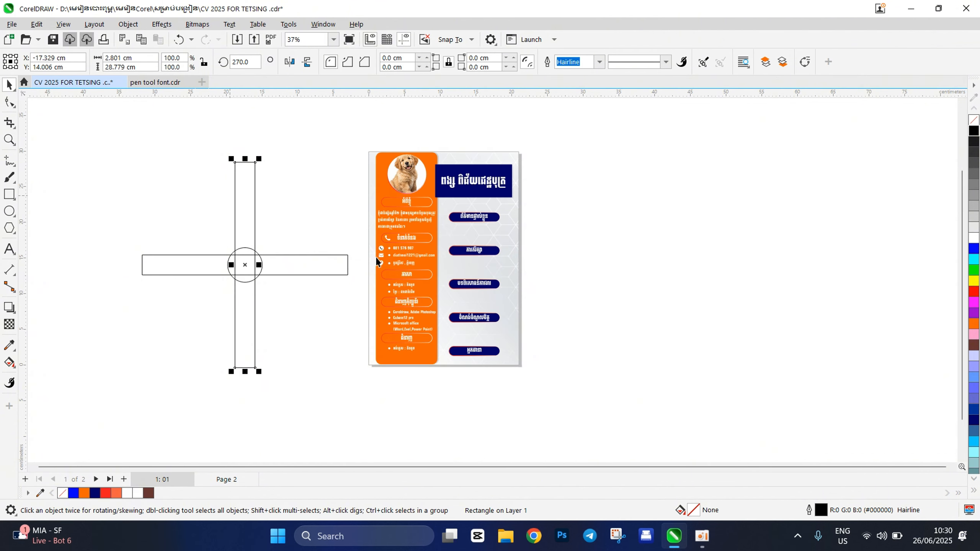
click(276, 250)
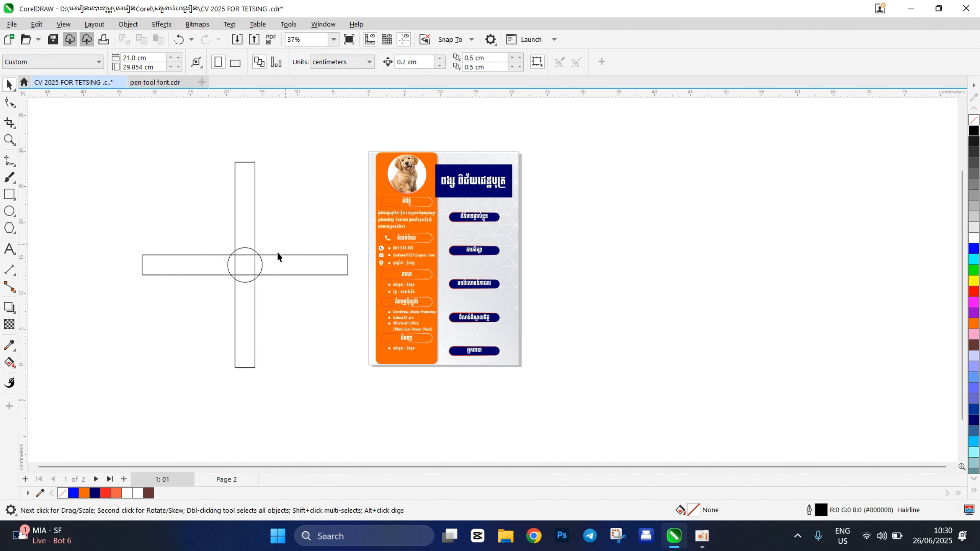
scroll(248, 287, up, 3)
click(251, 287)
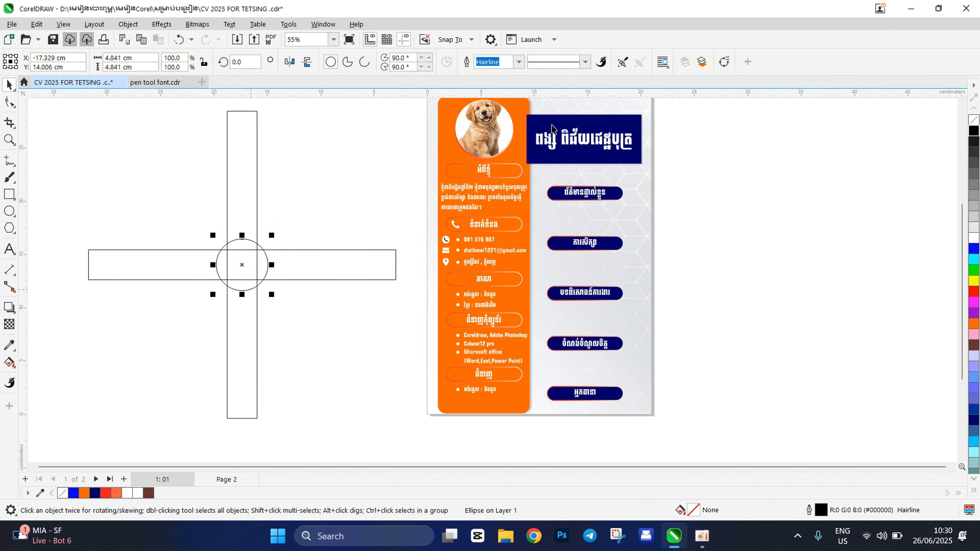
- Select both rectangles and the circle and weld them into a single cross shape
scroll(464, 154, down, 1)
click(225, 214)
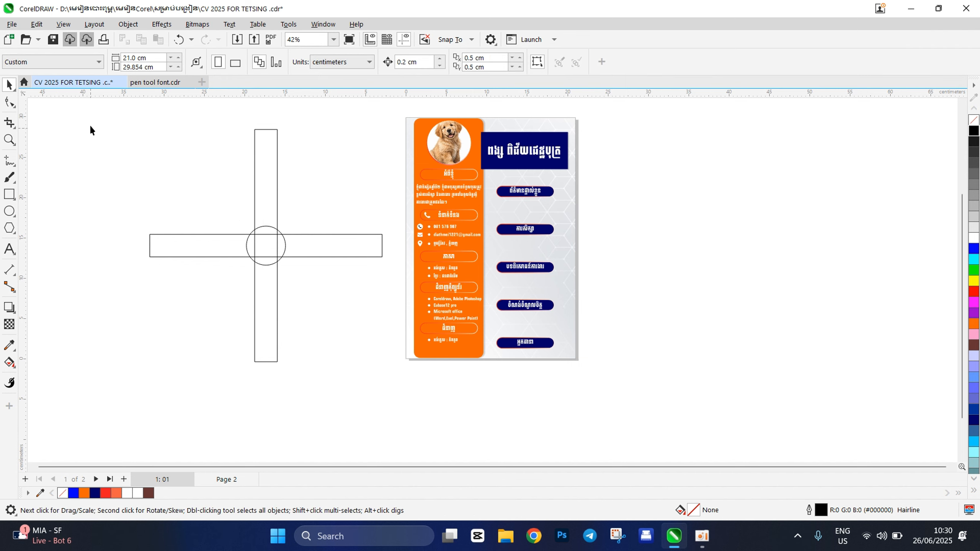
drag(329, 323, 393, 380)
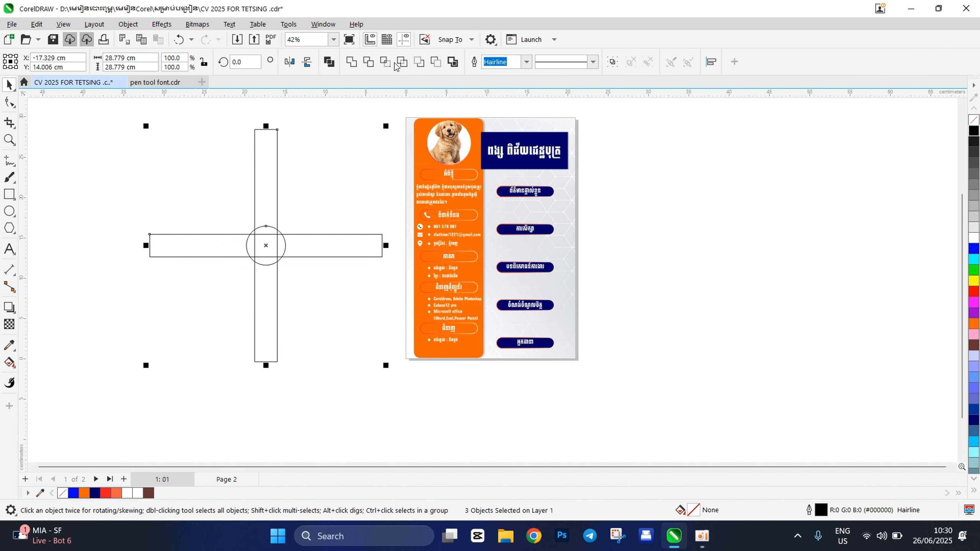
click(354, 63)
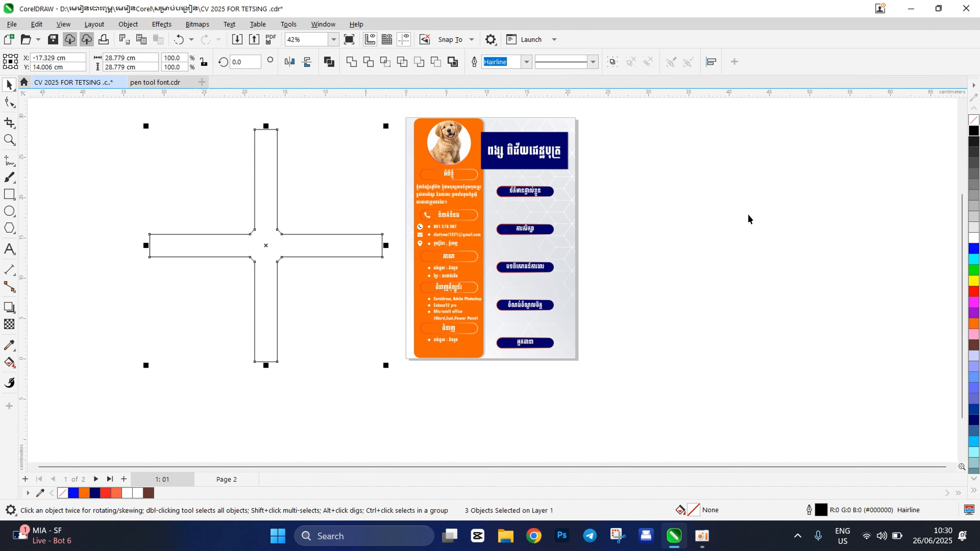
- Scale the welded cross down proportionally about its centre to roughly three quarters of its size and deselect it
scroll(425, 293, down, 2)
scroll(425, 293, up, 3)
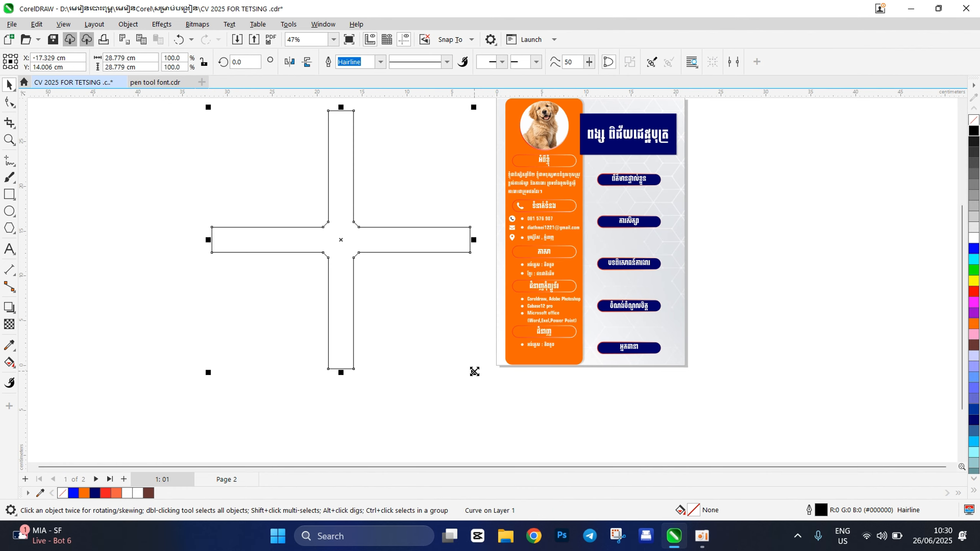
drag(471, 372, 441, 337)
click(745, 258)
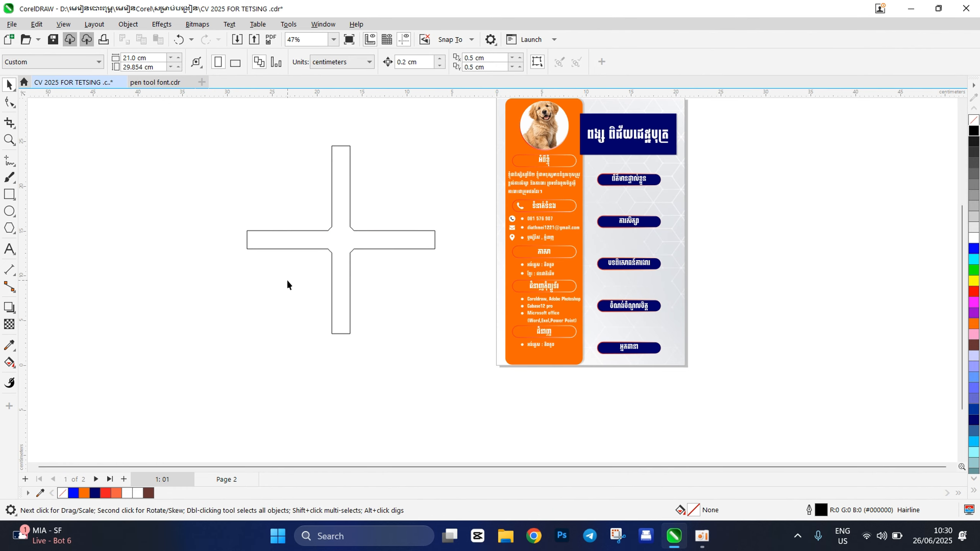
scroll(287, 279, down, 2)
scroll(308, 250, up, 4)
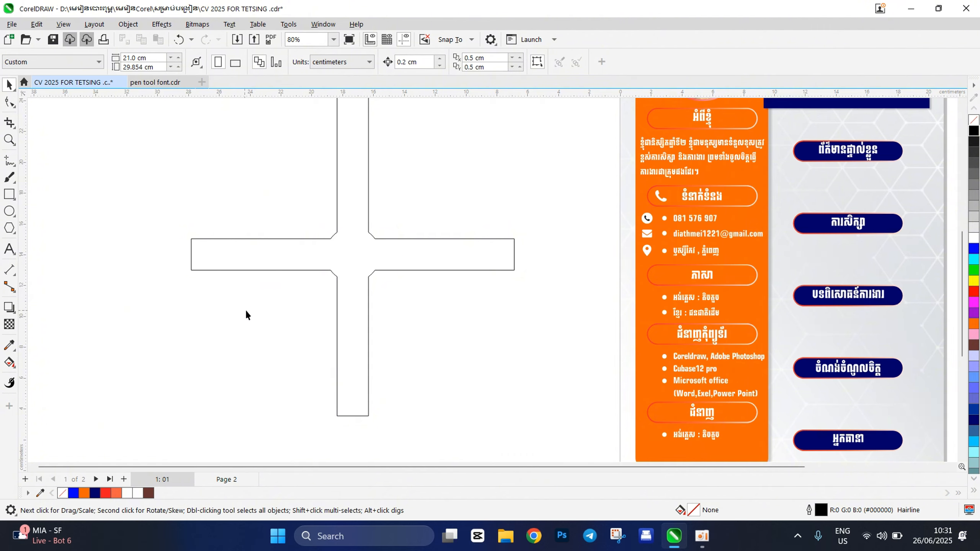